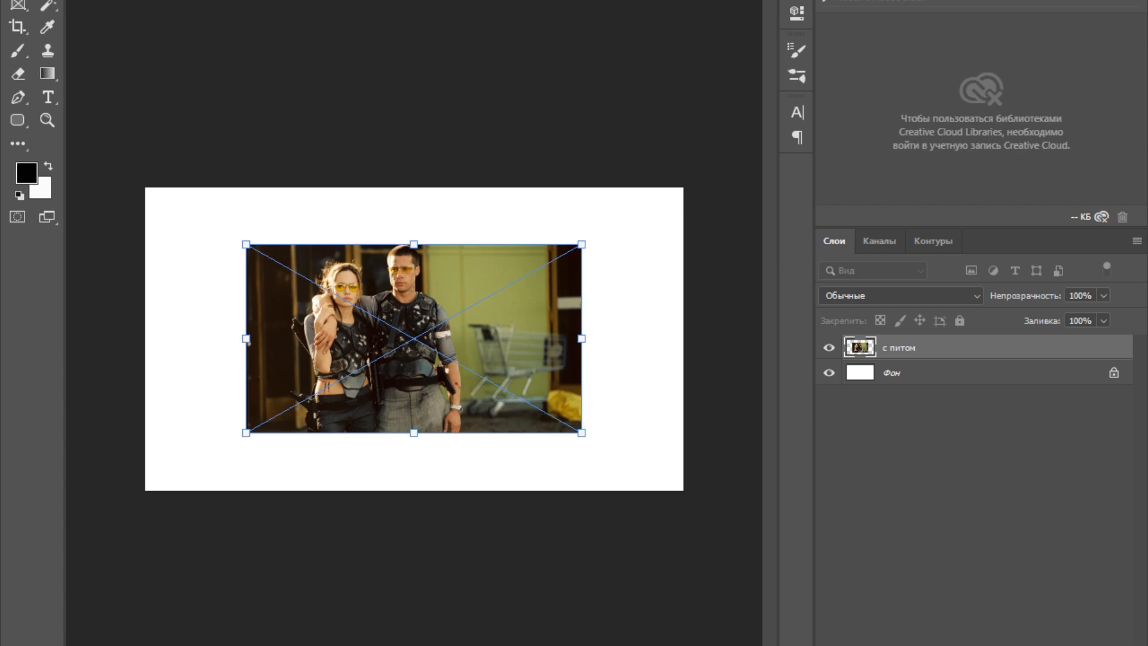
- Enlarge and reposition the placed "с питом" photo until it covers the whole canvas, and commit the transform
drag(246, 214, 201, 188)
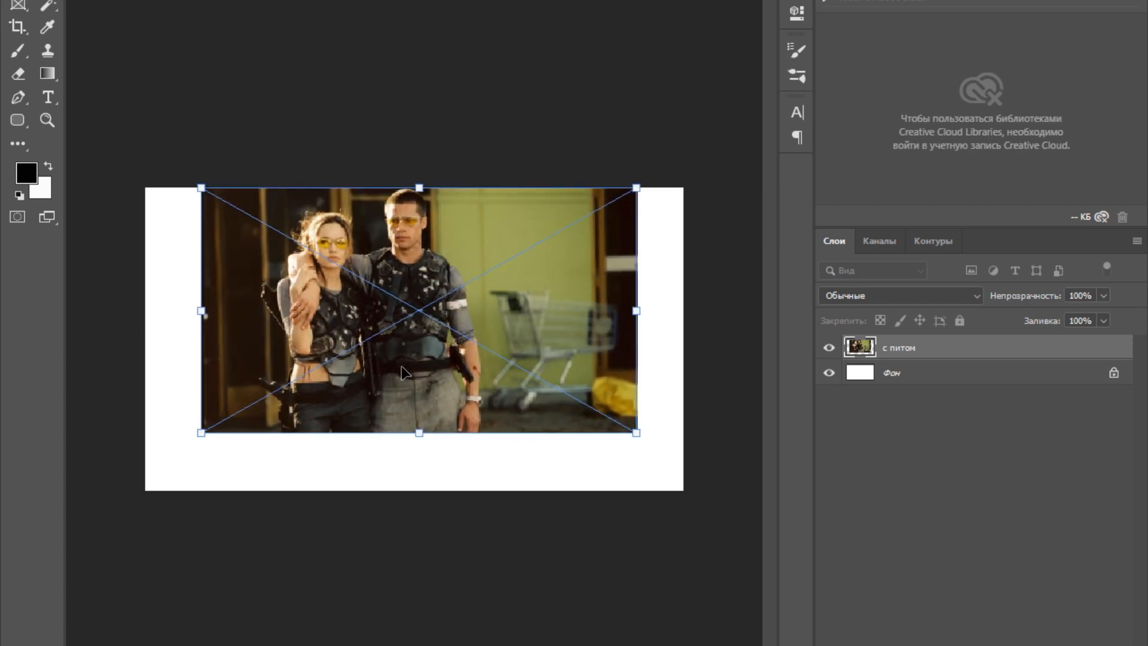
drag(401, 366, 386, 395)
drag(622, 217, 661, 192)
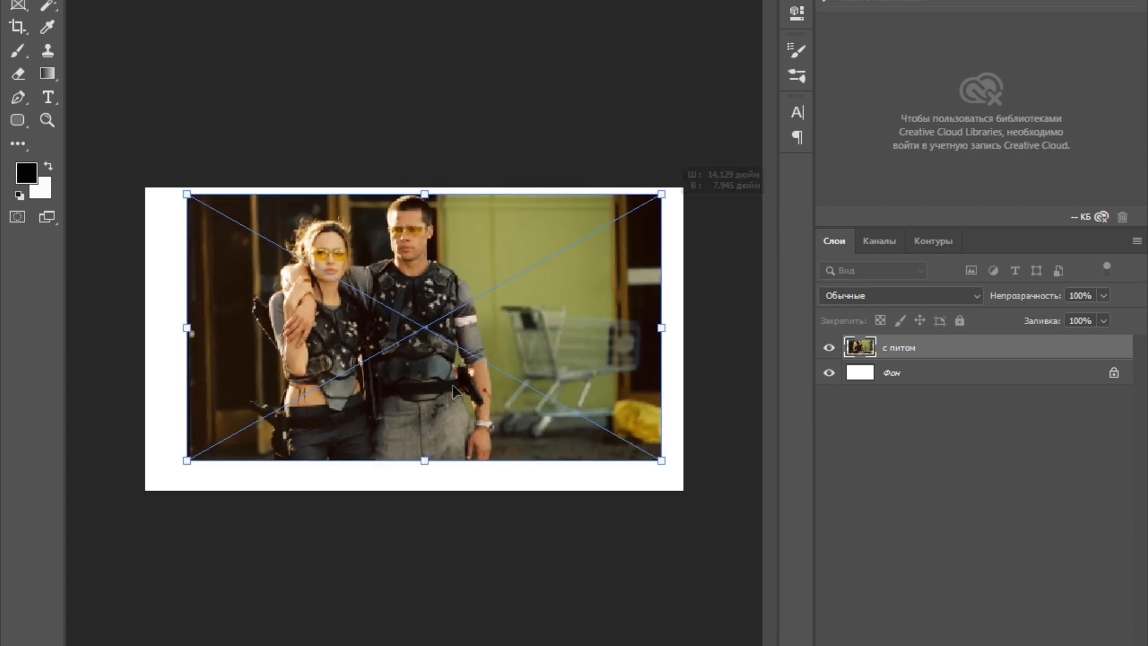
drag(187, 192, 179, 188)
drag(463, 275, 453, 285)
drag(586, 244, 607, 244)
drag(184, 474, 156, 490)
drag(454, 329, 457, 321)
drag(670, 339, 683, 338)
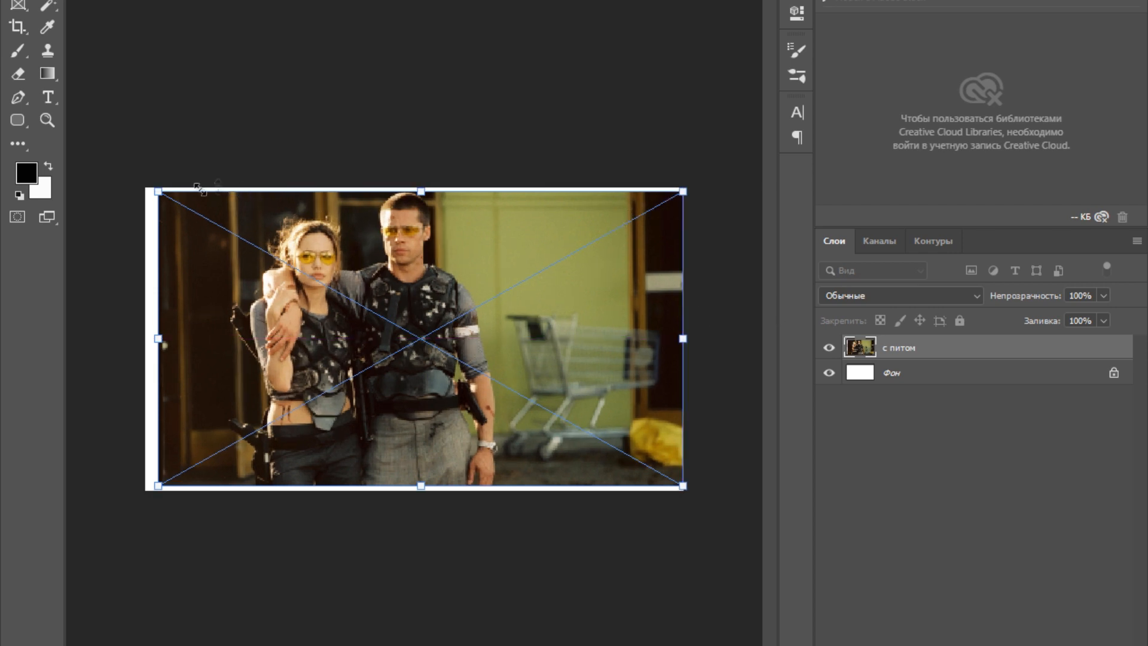
drag(158, 339, 146, 339)
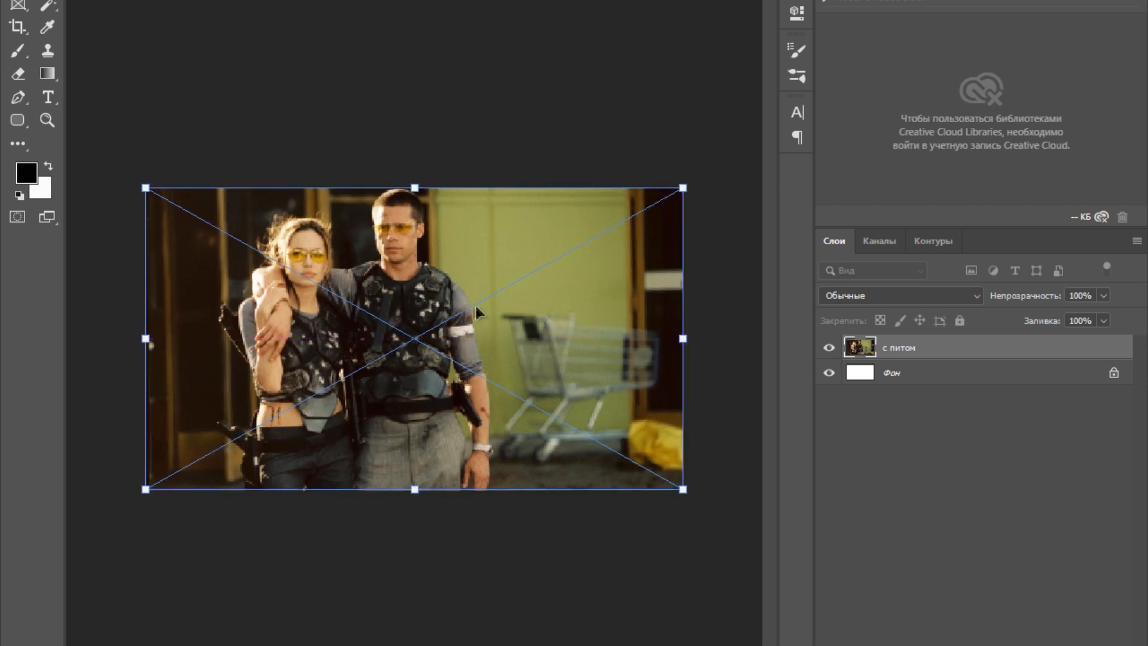
scroll(476, 307, up, 6)
drag(85, 474, 152, 475)
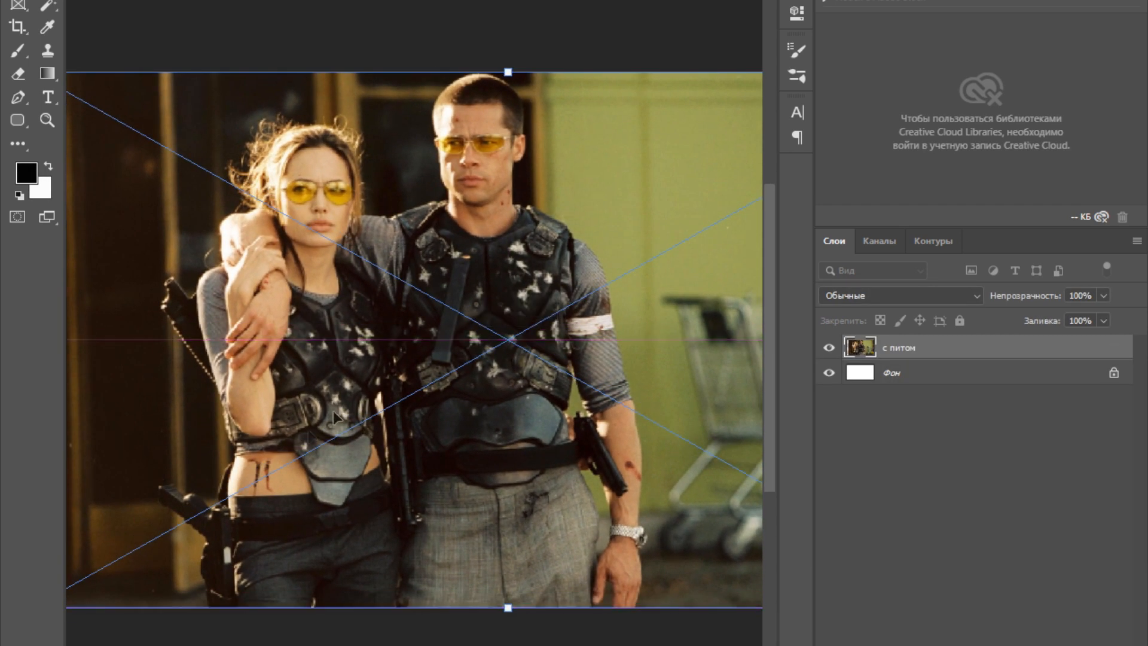
scroll(343, 396, down, 1)
scroll(360, 389, up, 1)
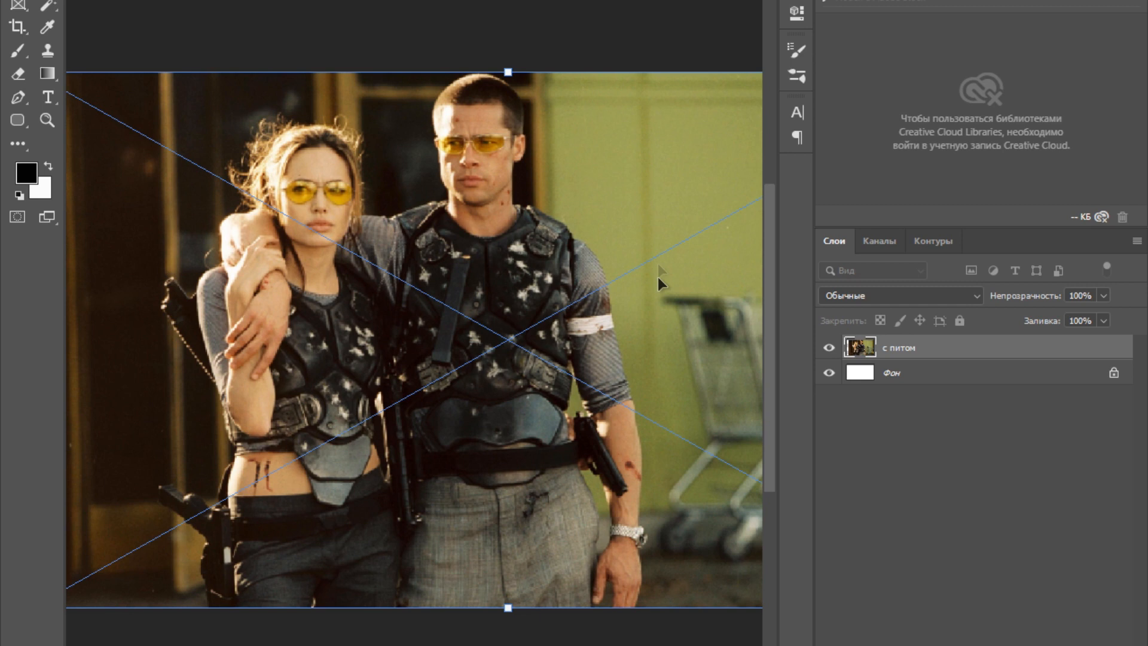
key(Return)
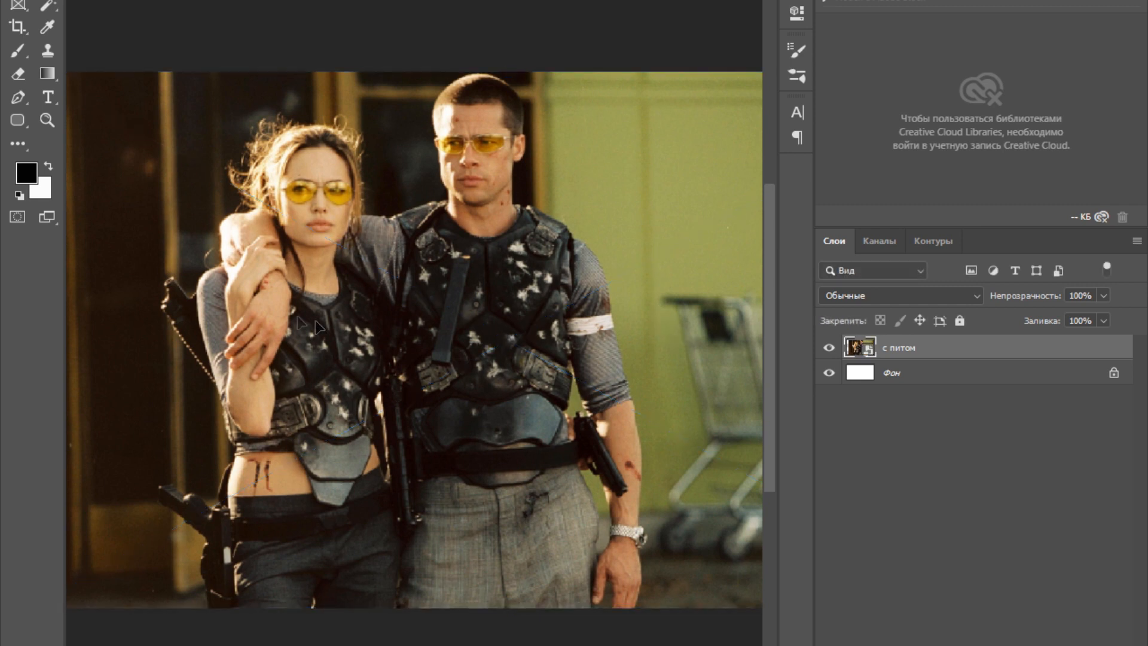
- Trace the outline of the couple with the lasso, including hair, weapons and hands, and close the selection along the photo's bottom edge
scroll(202, 331, down, 1)
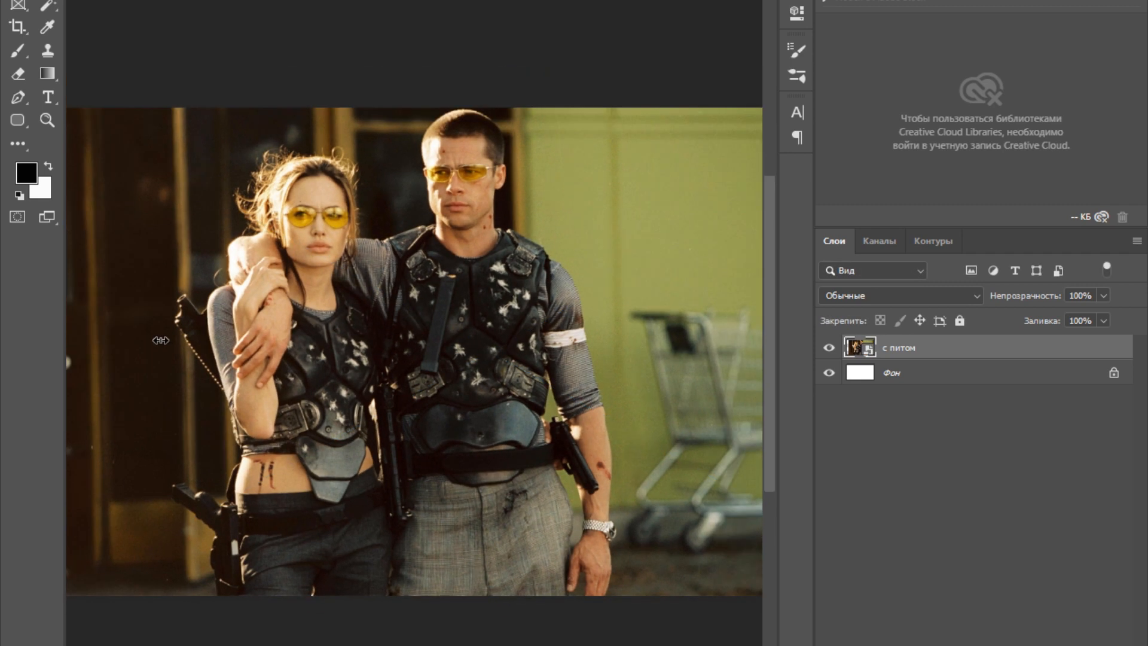
scroll(239, 341, up, 3)
scroll(358, 336, left, 3)
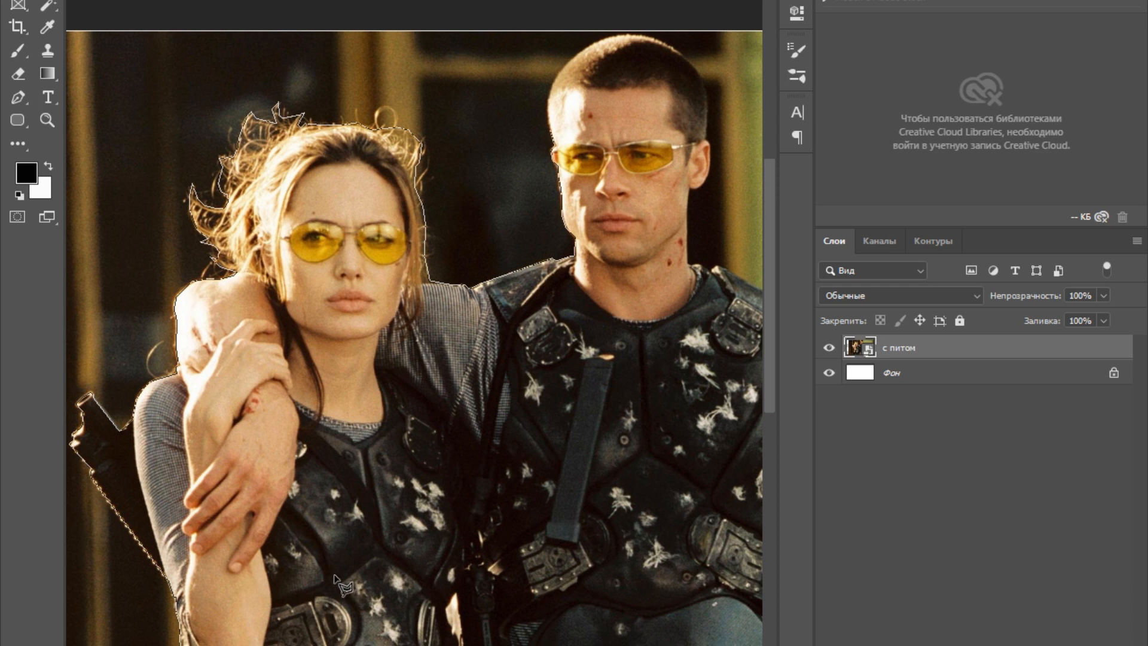
scroll(340, 583, down, 10)
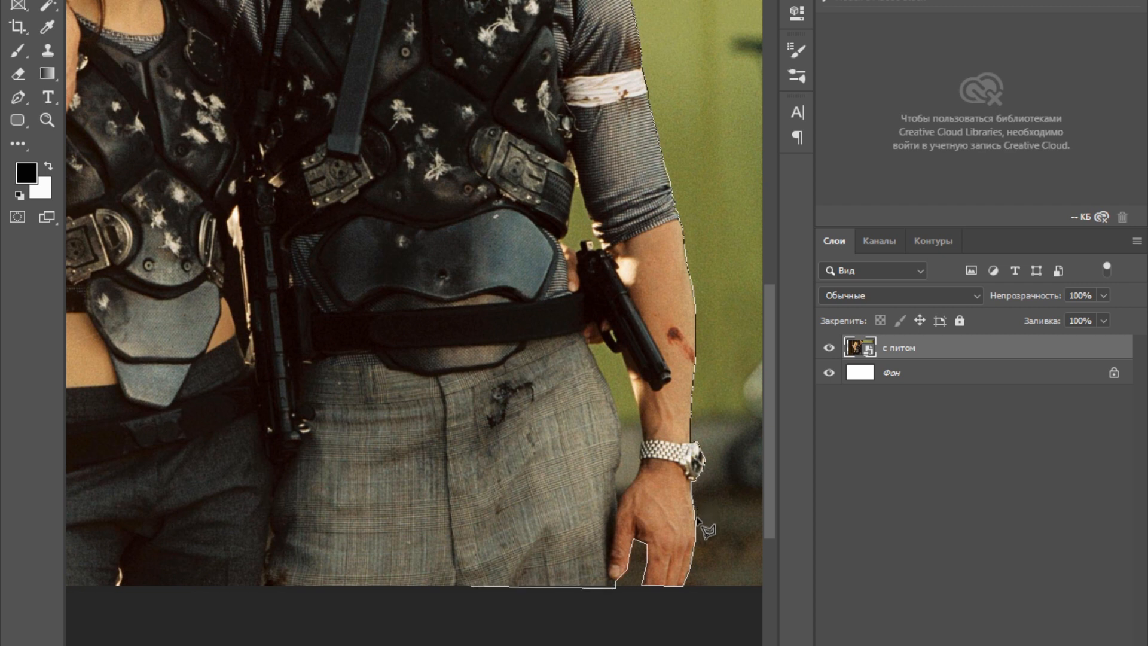
scroll(692, 493, left, 3)
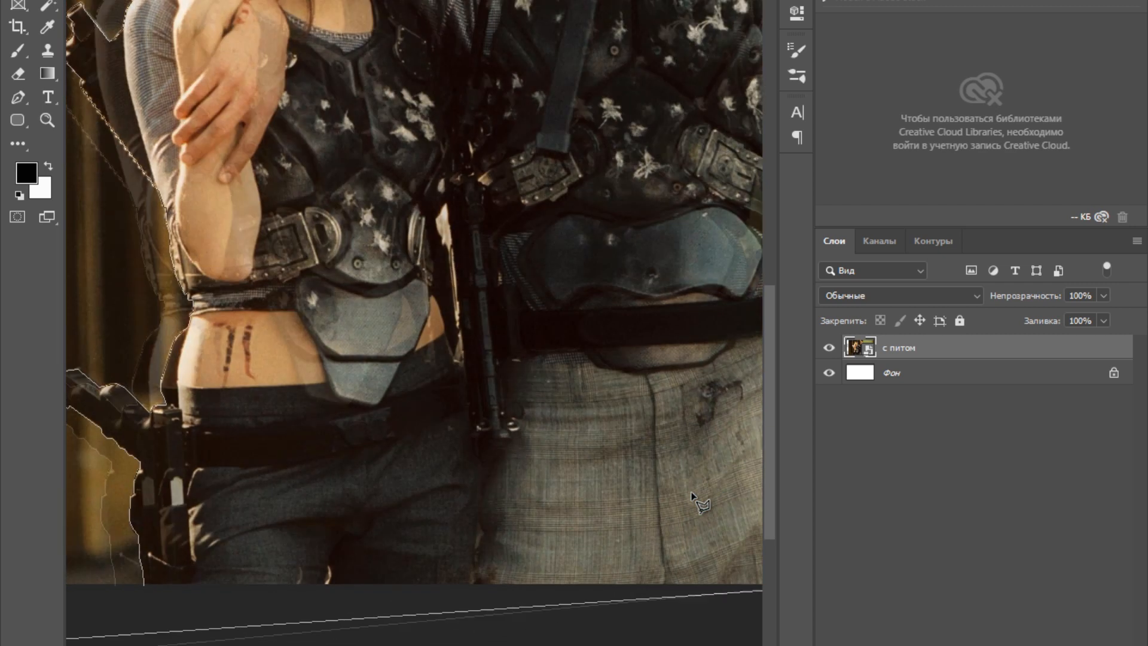
scroll(694, 500, left, 1)
scroll(698, 513, left, 3)
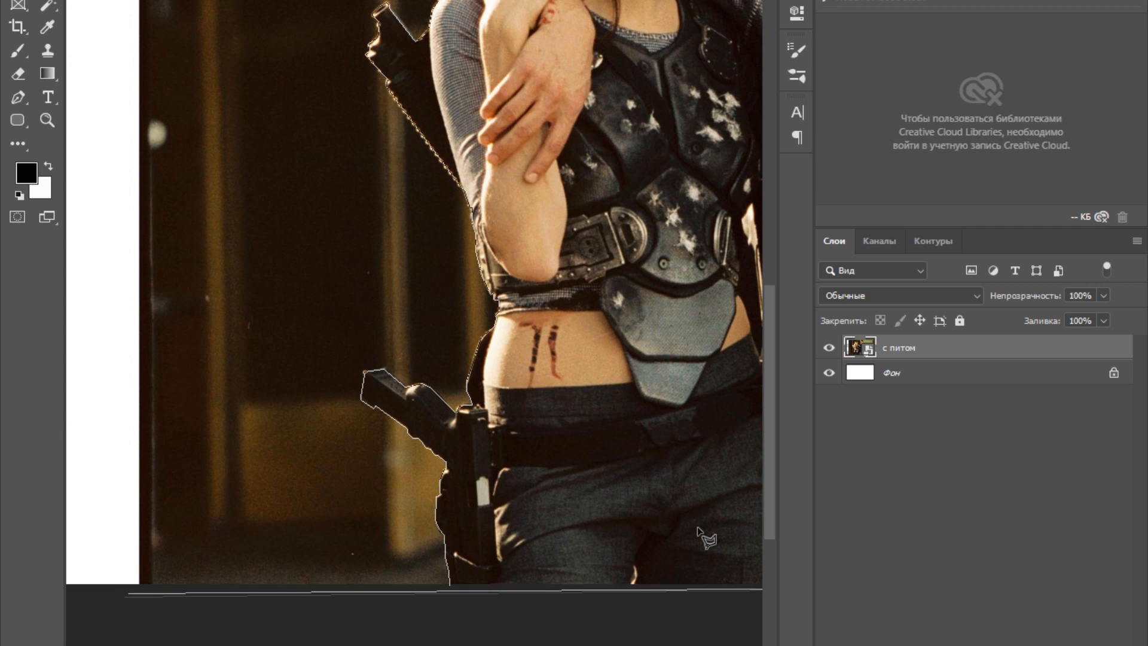
double_click(704, 555)
- Copy the selected couple onto two new layers and add an empty layer above them
scroll(700, 551, down, 2)
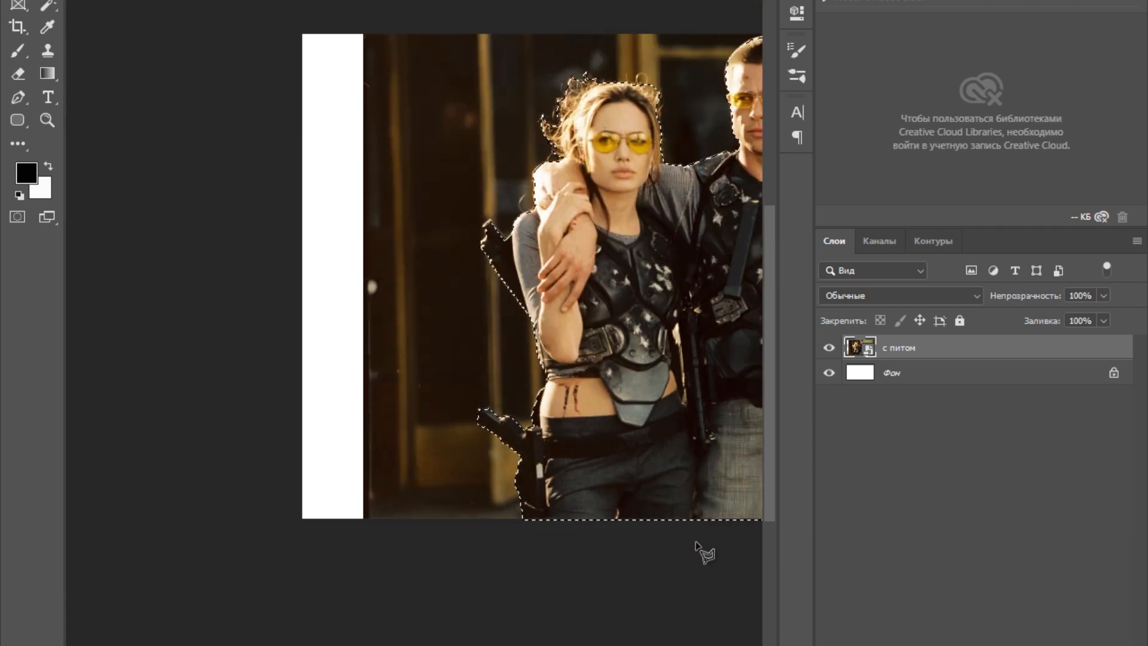
scroll(698, 562, right, 5)
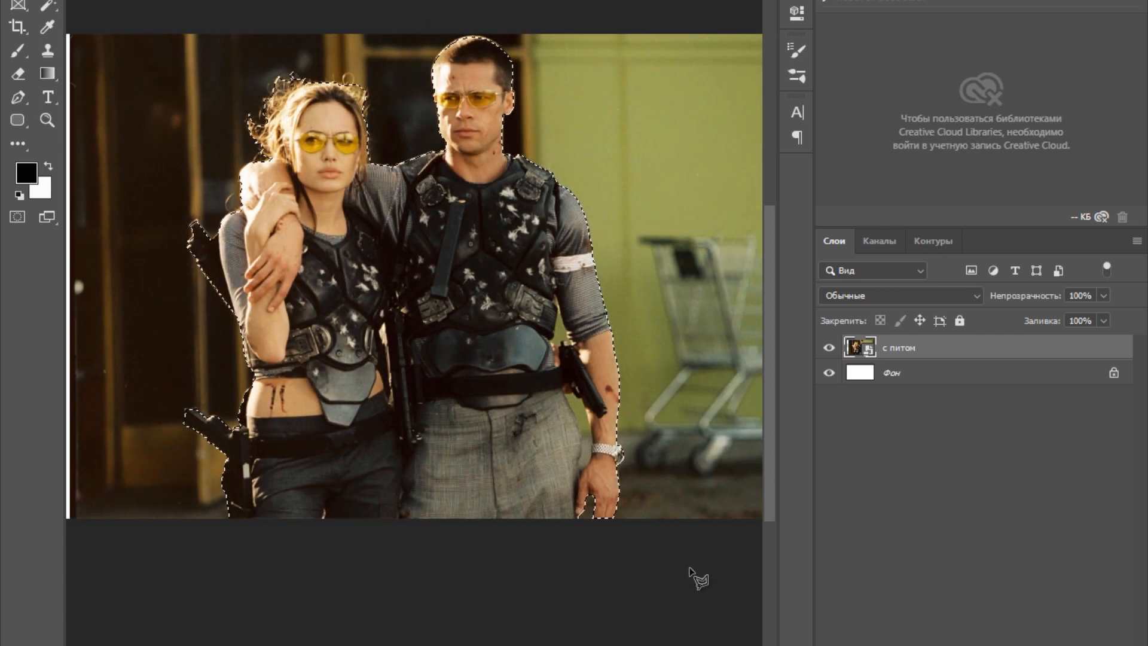
scroll(692, 574, left, 1)
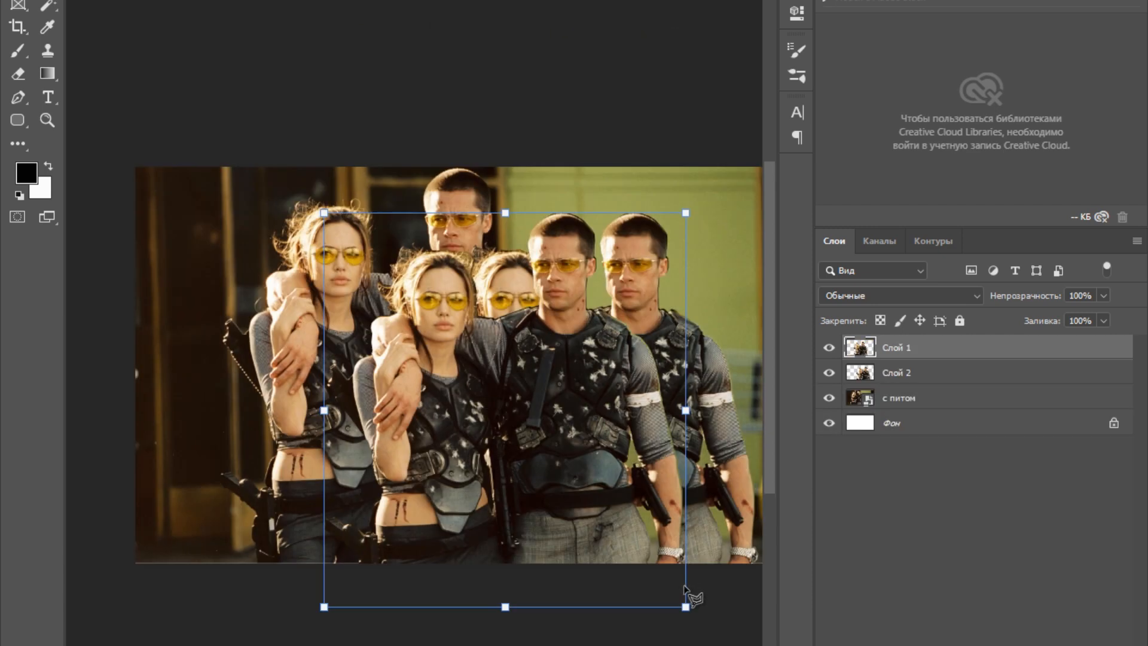
key(Return)
key(shift+ctrl+alt+n)
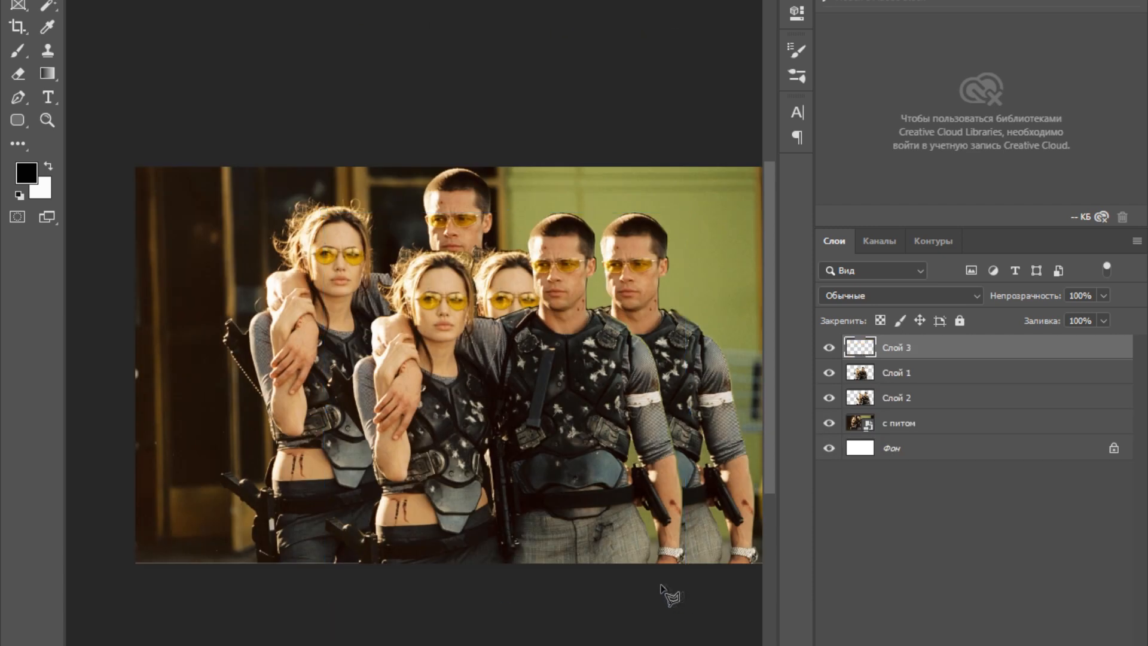
key(alt+Tab)
key(Right)
drag(647, 563, 639, 557)
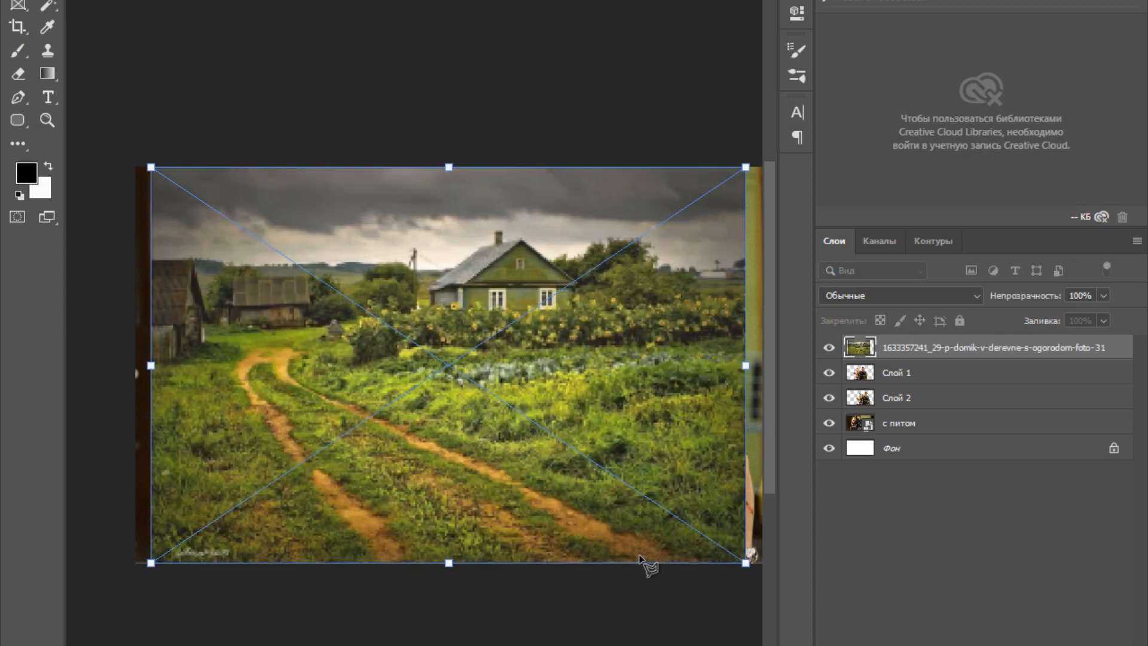
key(Return)
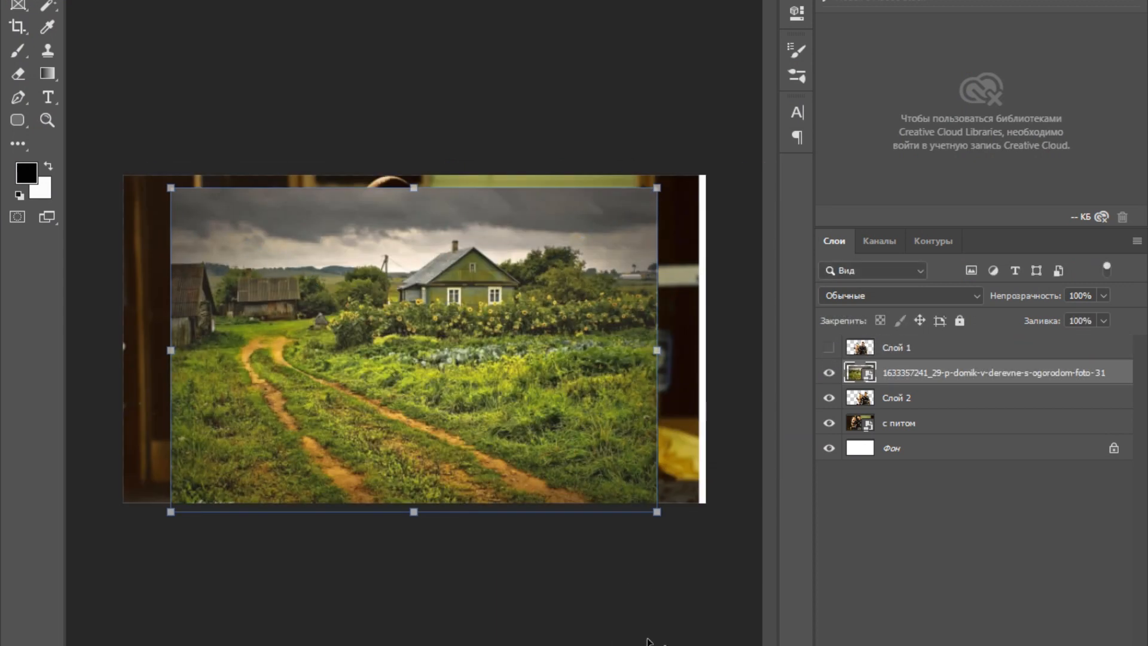
key(shift+Up)
key(shift+Up)
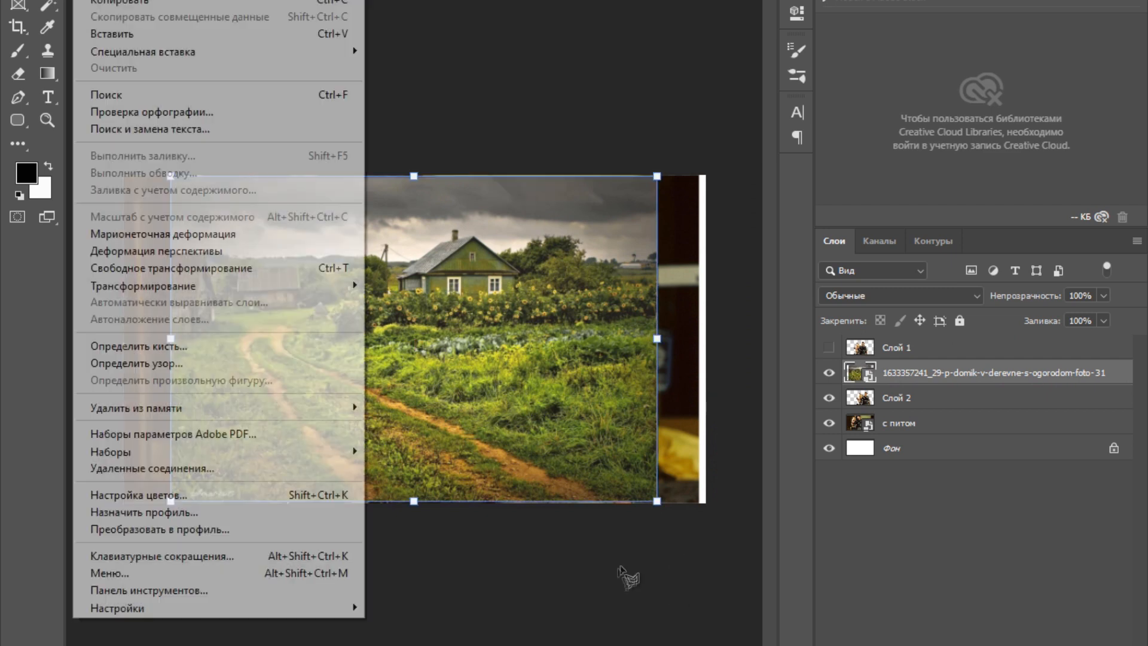
- Set the canvas width to 14 inches and accept the cropping
key(Up)
key(Up)
key(Up)
key(Up)
key(Up)
key(Up)
key(Up)
key(Up)
key(Up)
key(Up)
key(Up)
key(Up)
key(Up)
key(Up)
key(Up)
key(Up)
key(Up)
key(Up)
key(Up)
key(Up)
key(Right)
key(Down)
key(Down)
key(Return)
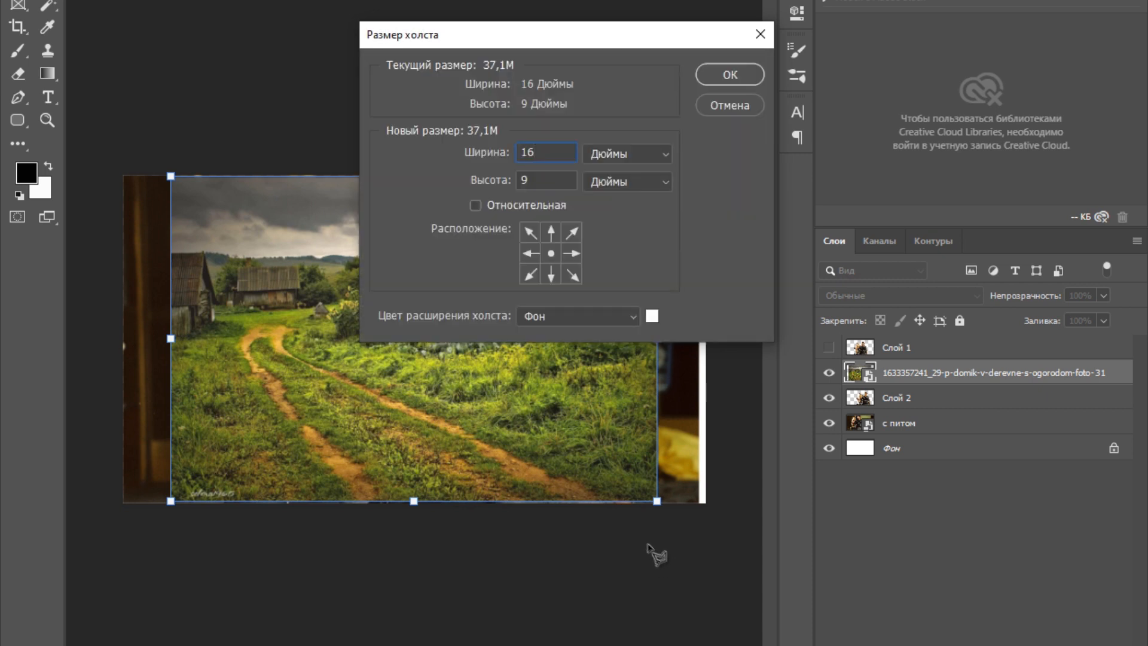
key(BackSpace)
text(4)
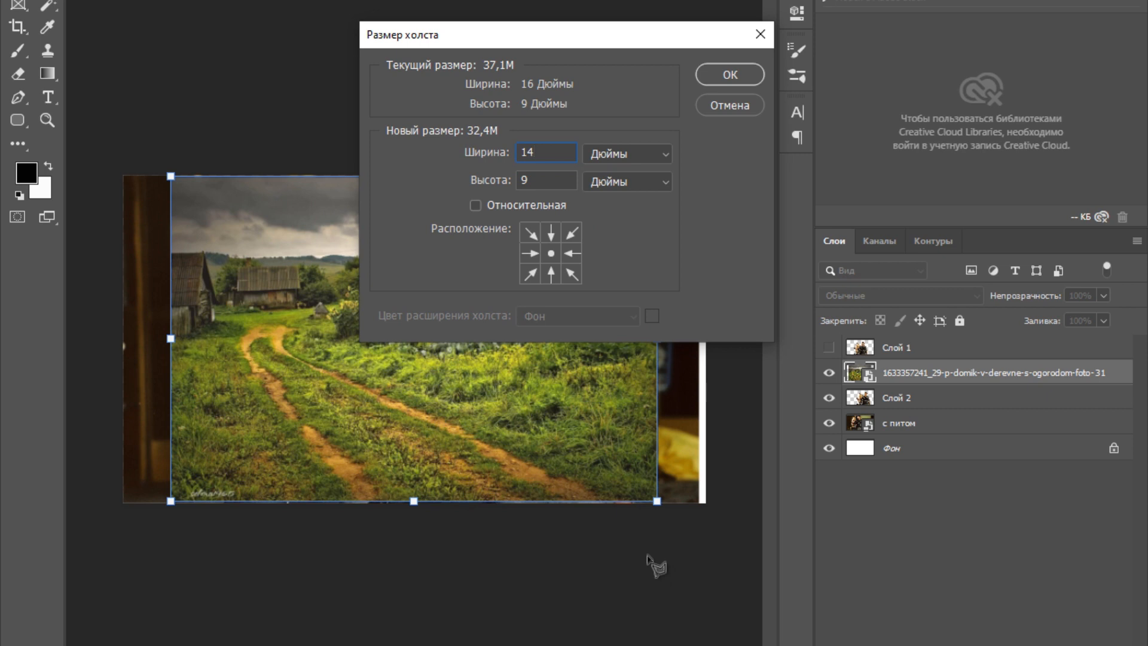
key(Return)
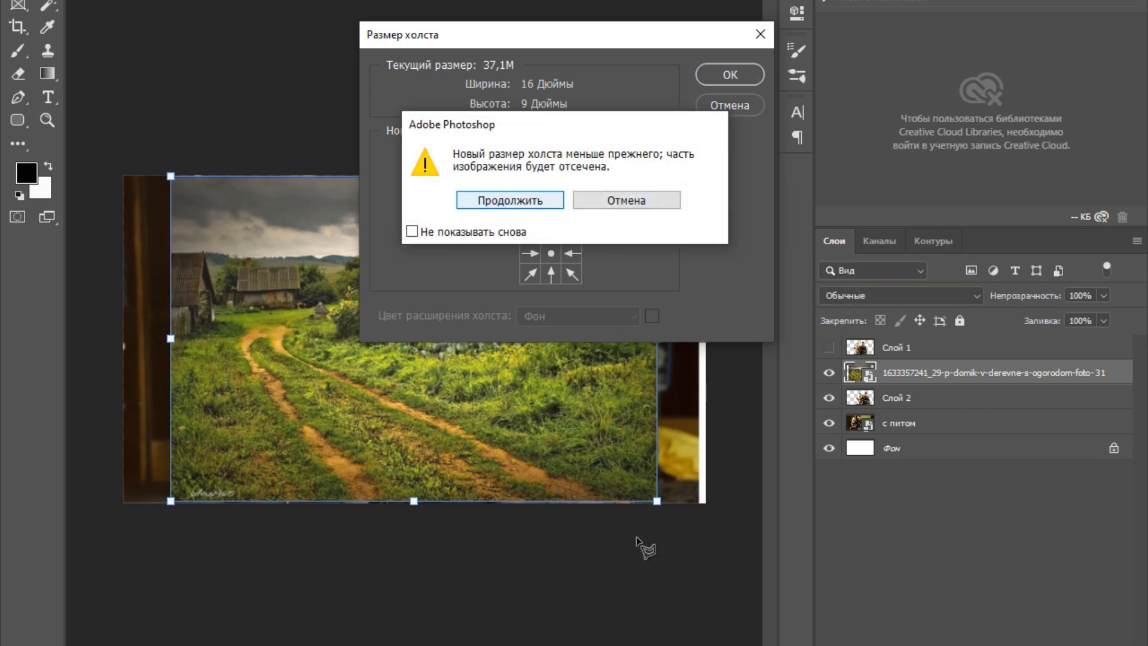
key(Return)
- Reduce the canvas width to 13 inches so the uncovered strips beside the village photo are cropped off
click(197, 1)
click(225, 26)
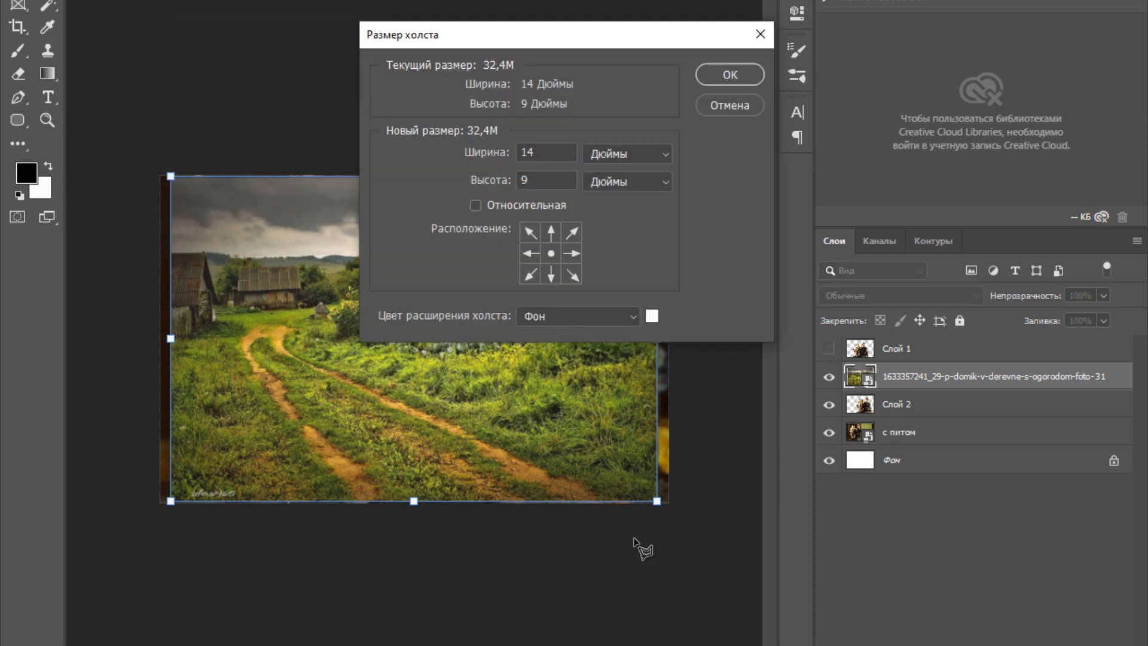
text(13)
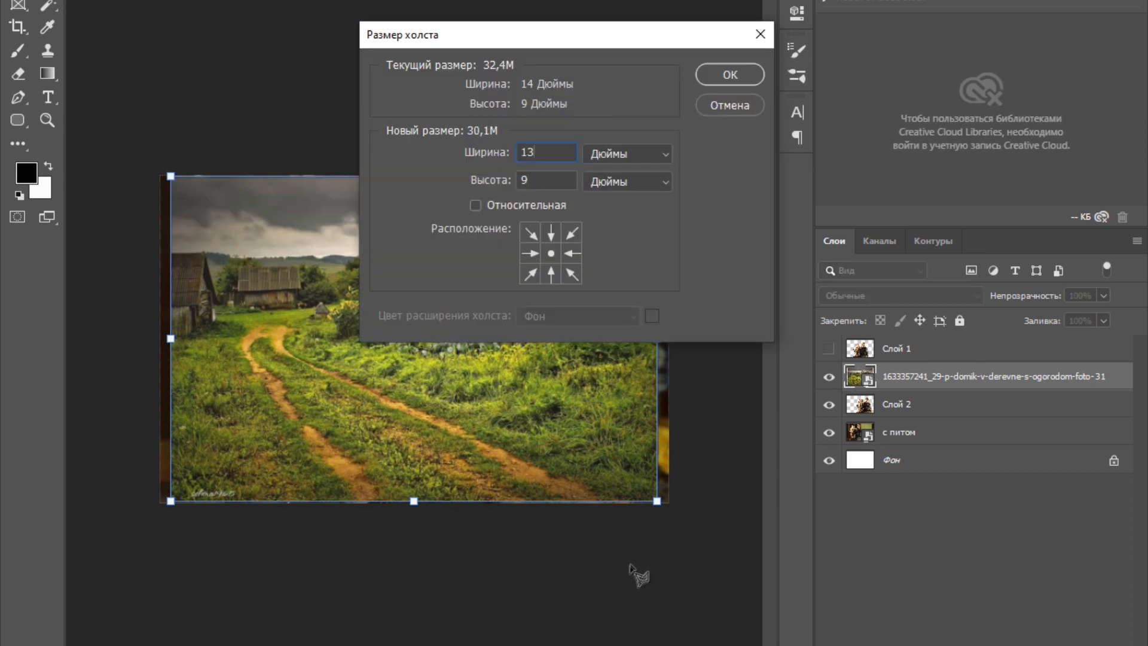
key(Return)
key(Return)
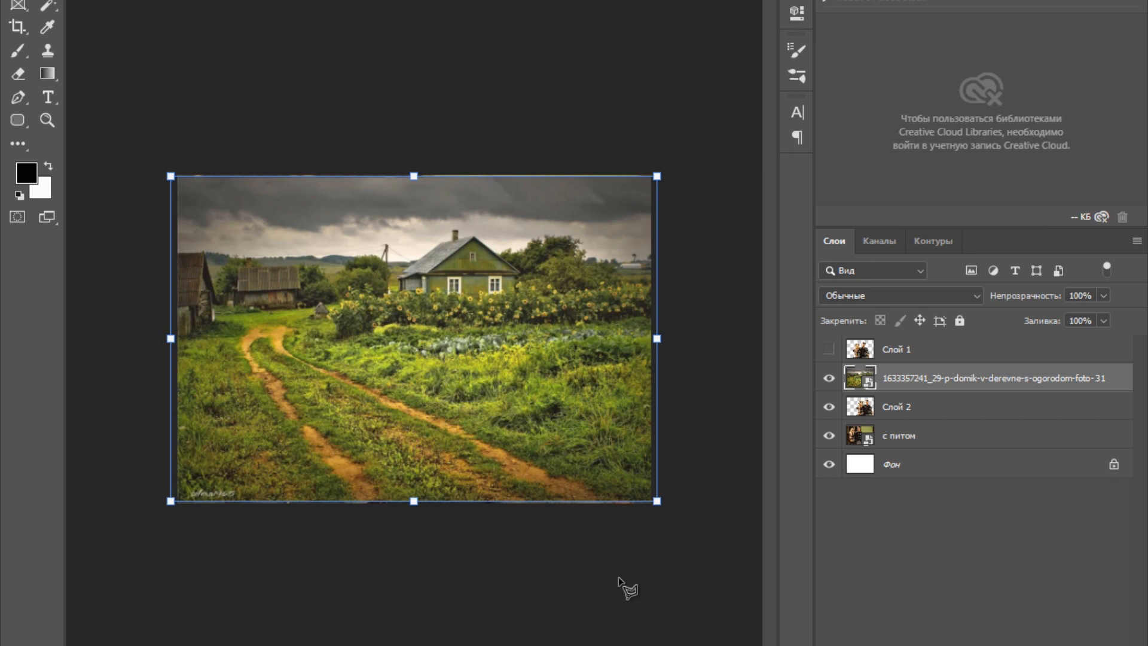
- Show Слой 1 and move the cut-out couple up and to the right over the village photo
key(ctrl+alt+comma)
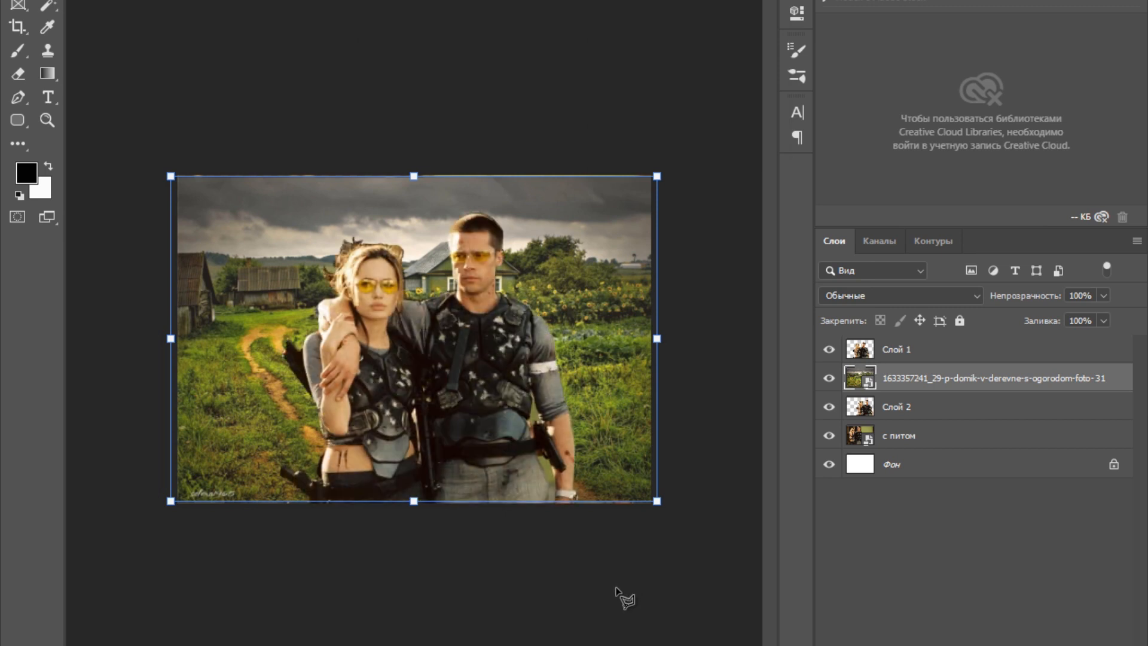
drag(492, 335, 534, 299)
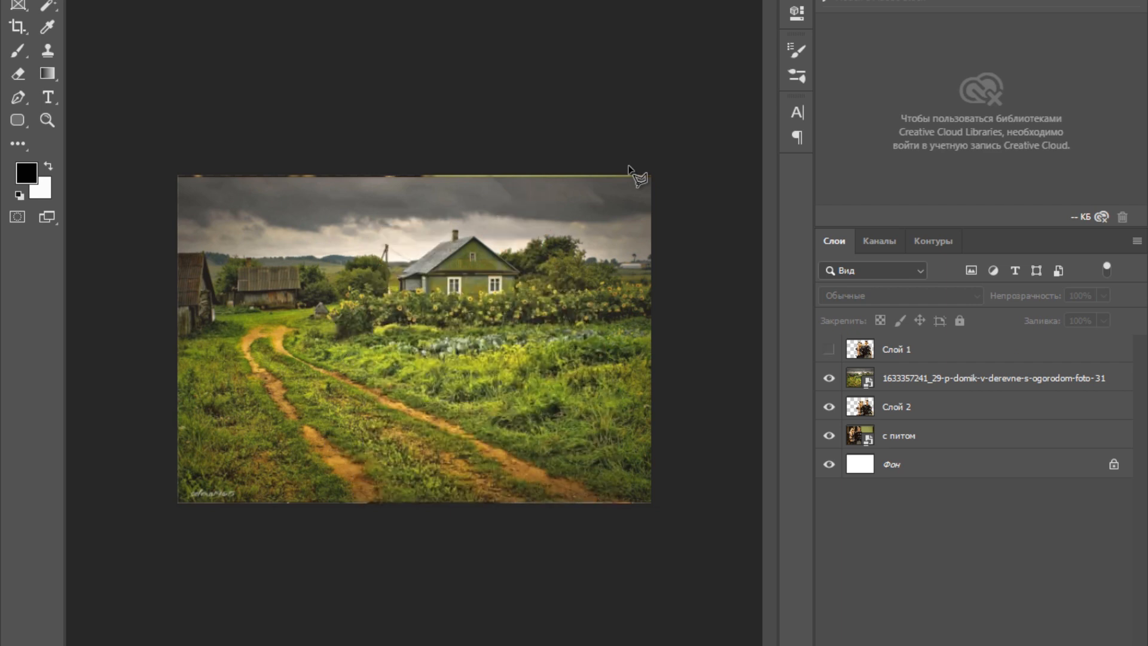
drag(629, 171, 629, 174)
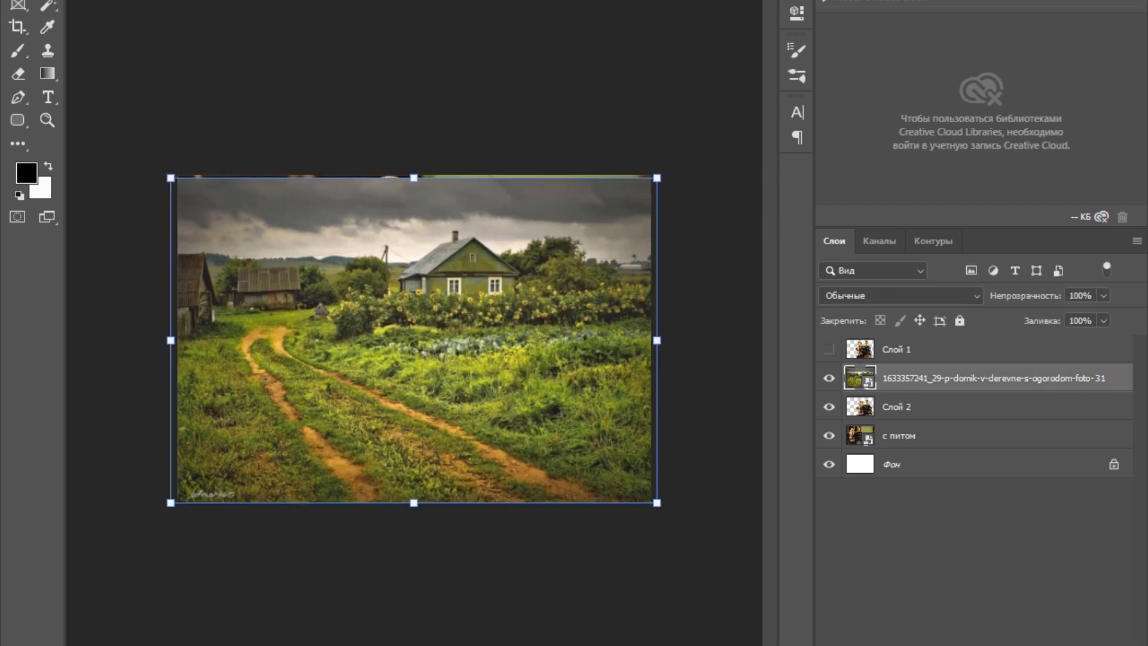
- Set the canvas height to 8 inches, accept the cropping, and make Слой 1 visible again
click(185, 1)
click(212, 27)
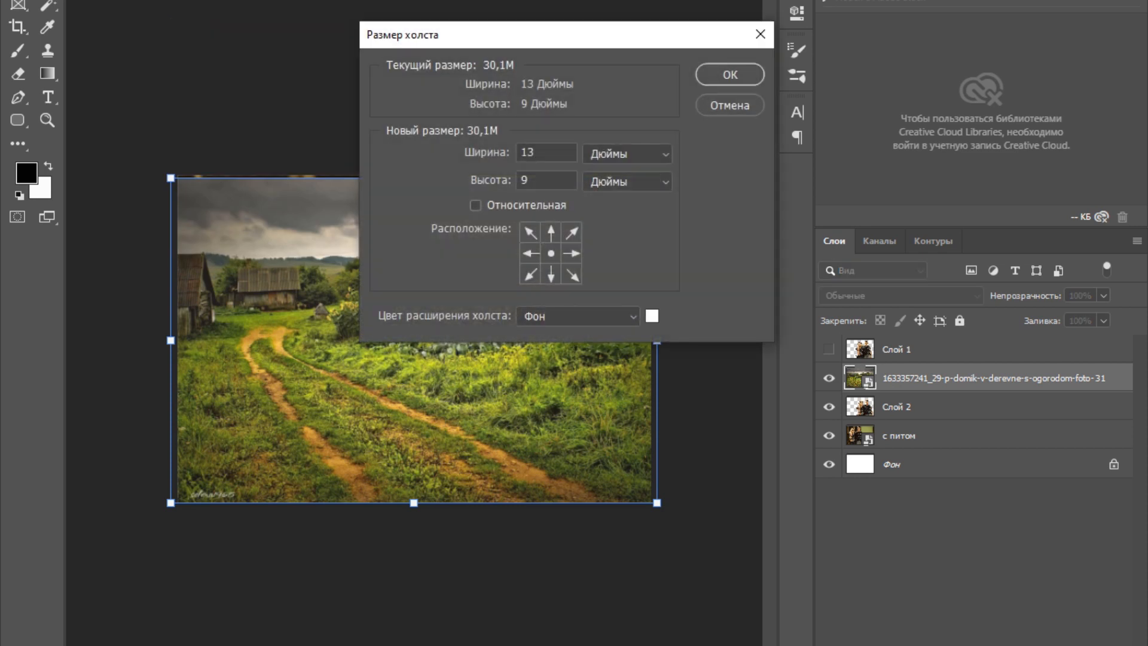
key(BackSpace)
text(8)
key(Return)
key(Return)
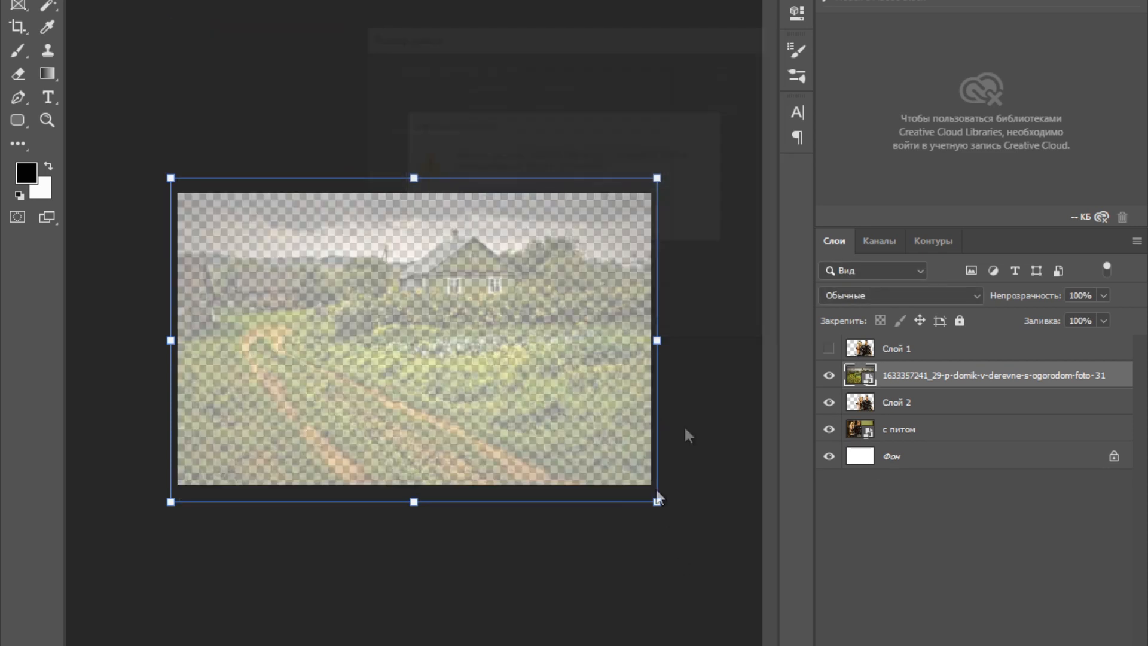
click(829, 348)
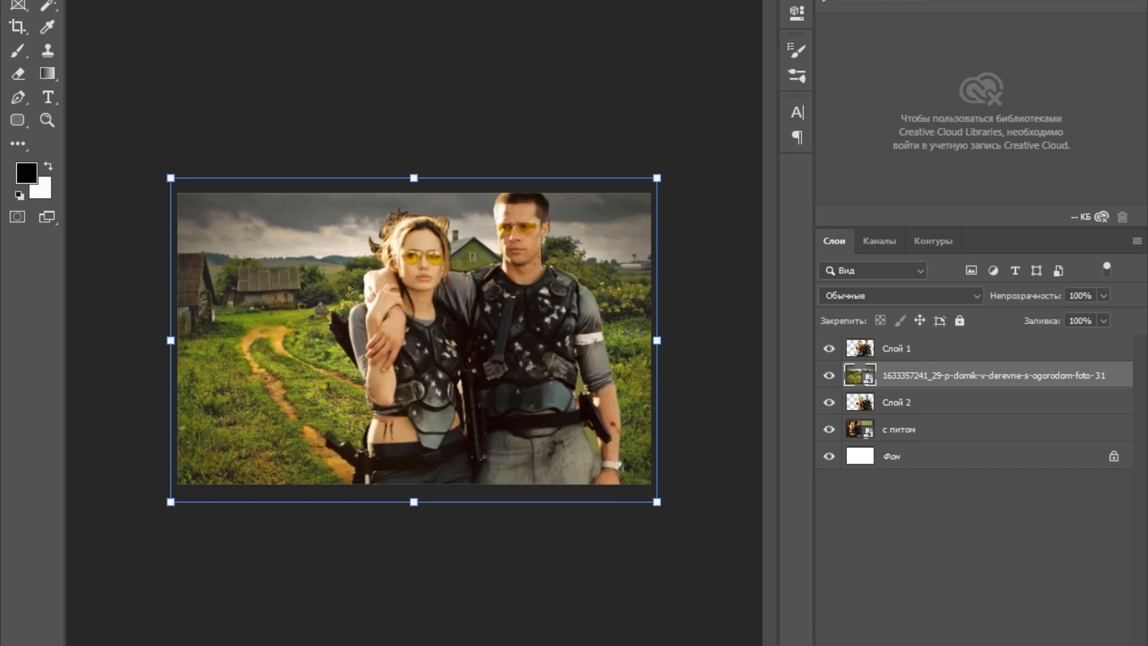